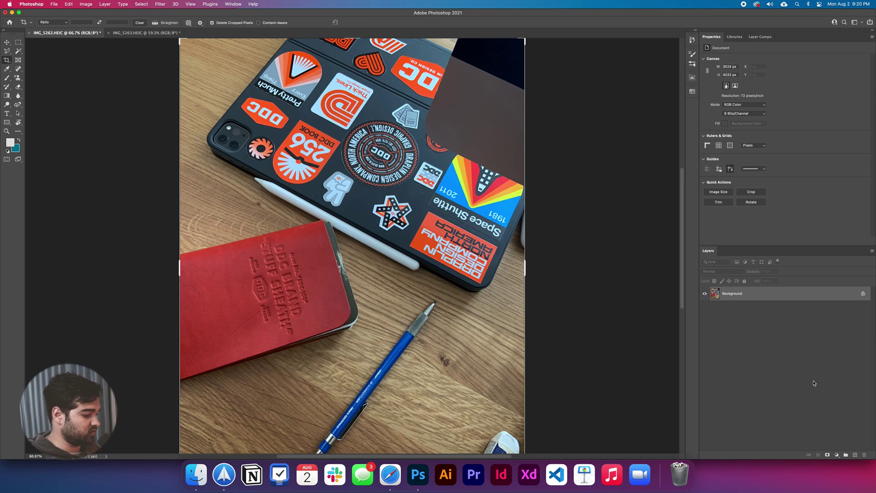
# Duplicate the desk photo's Background layer as Layer 1 with Cmd+J
pyautogui.press('super+j')
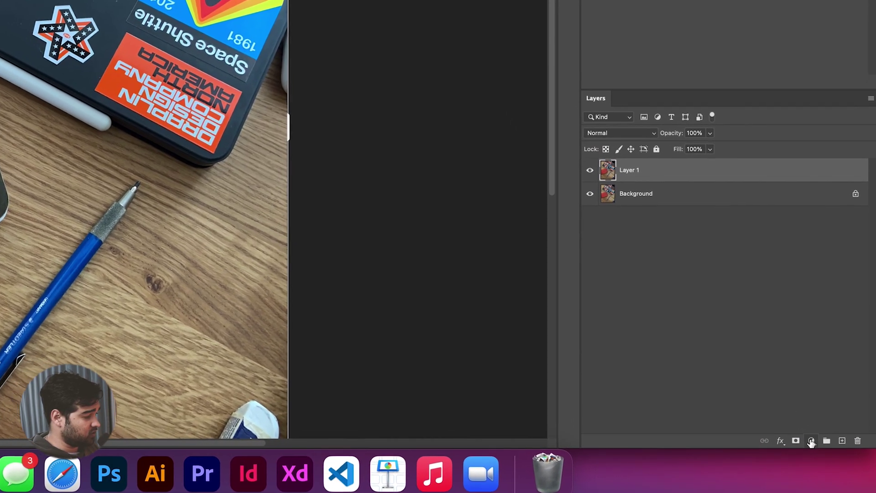
# Add a Levels adjustment with the black point from the dark corner and the white point from a white sticker
pyautogui.click(826, 448)
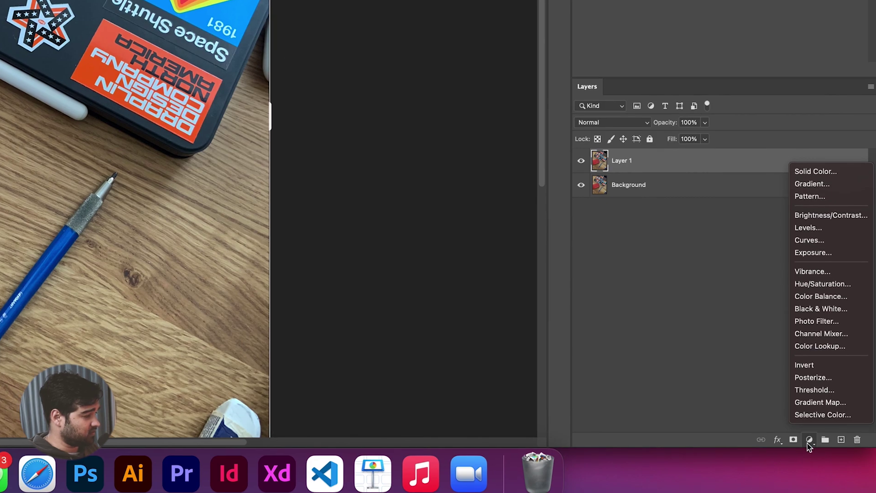
pyautogui.click(812, 231)
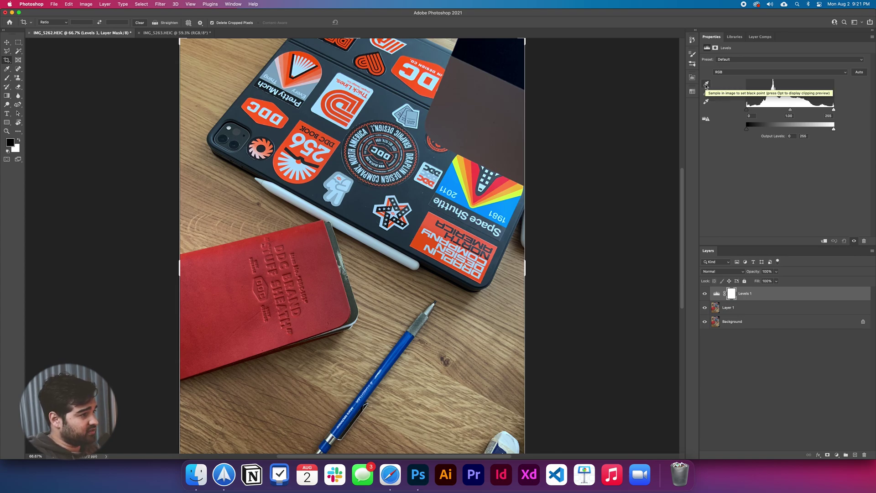
pyautogui.click(706, 85)
pyautogui.click(470, 47)
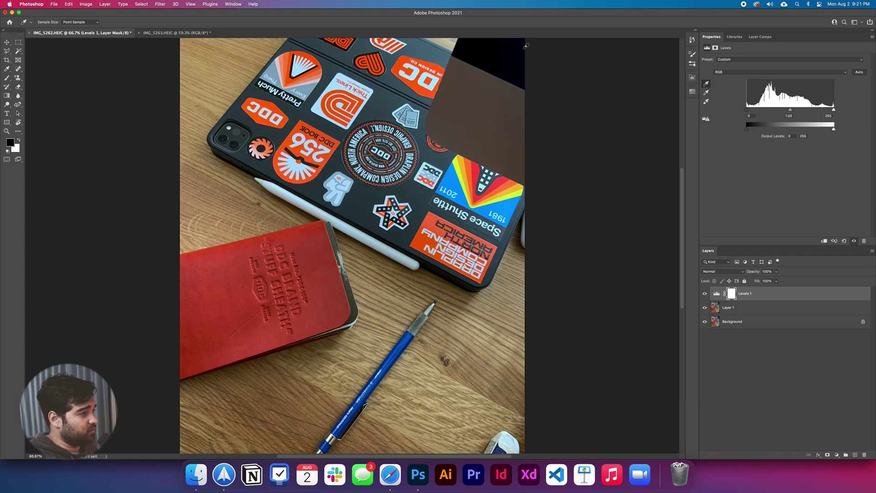
pyautogui.click(707, 102)
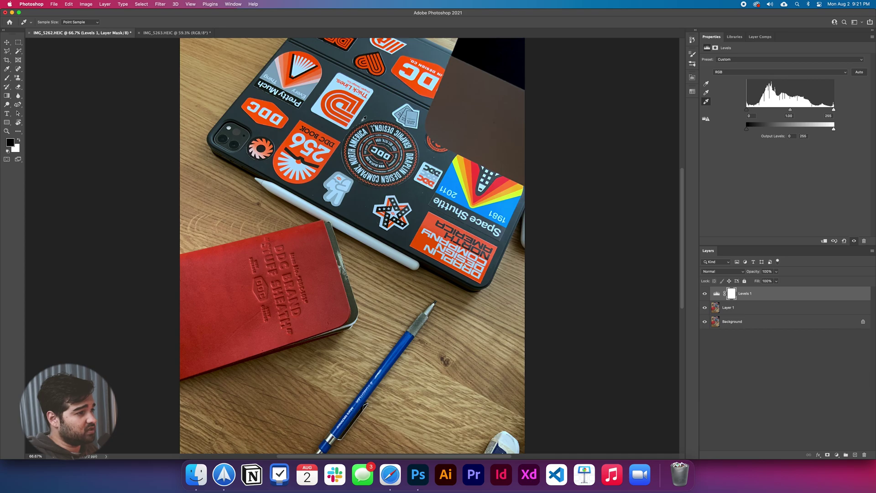
pyautogui.click(315, 112)
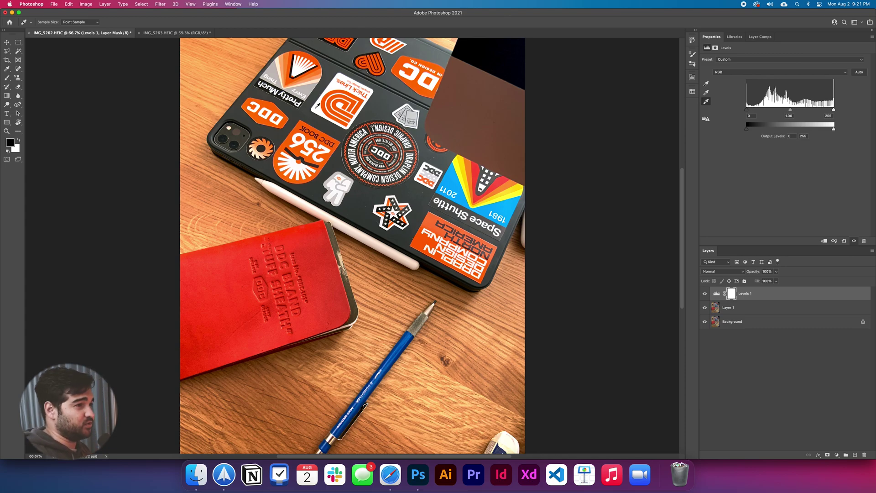
pyautogui.click(167, 32)
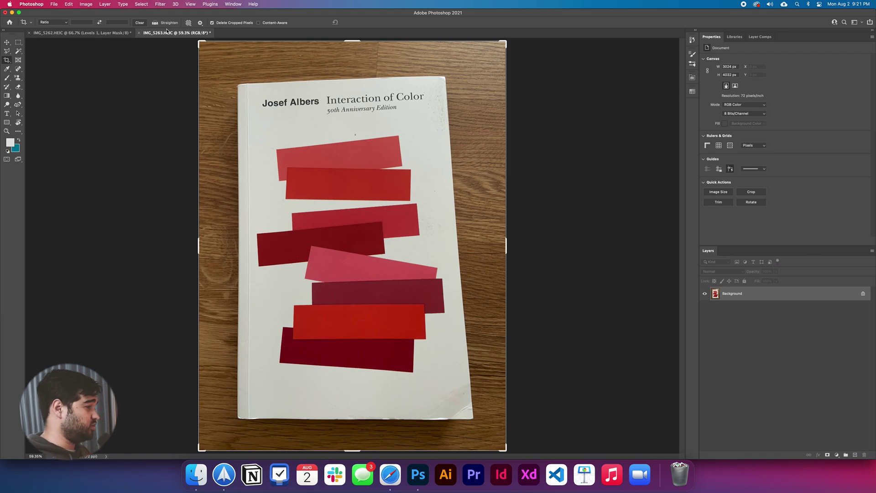
# Duplicate the book photo's background and add Levels with its white point sampled from the white cover
pyautogui.press('super+j')
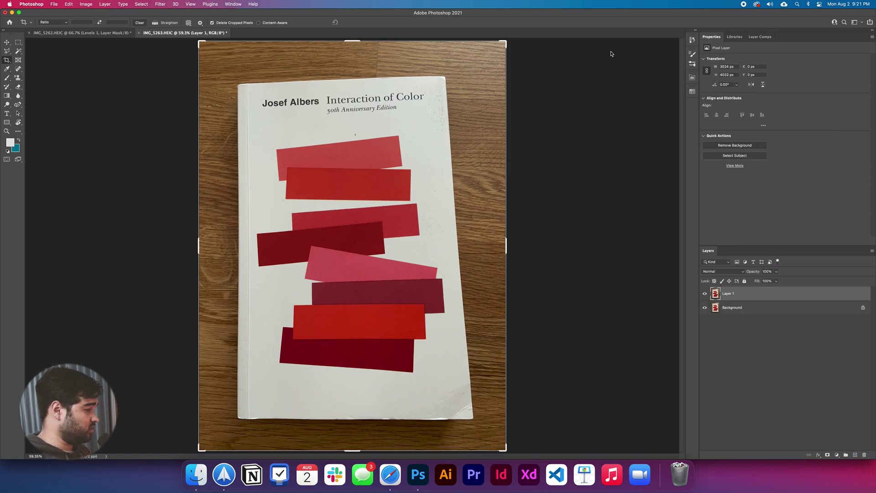
pyautogui.click(837, 456)
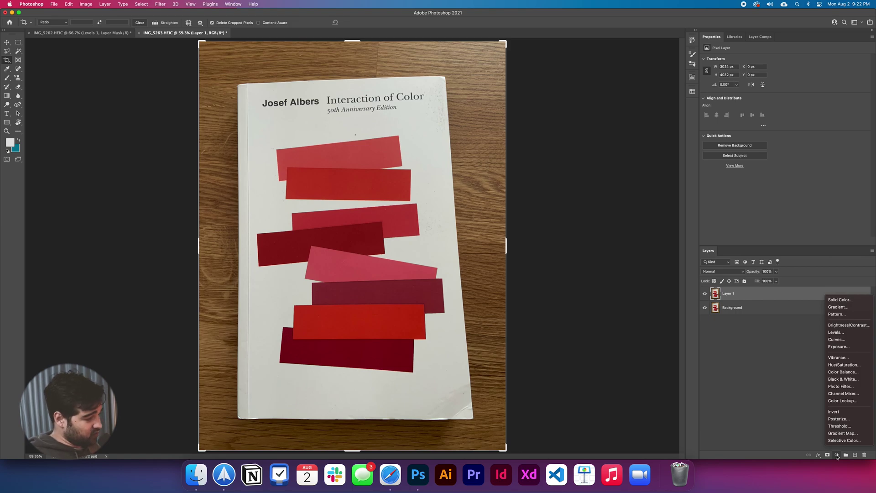
pyautogui.click(836, 333)
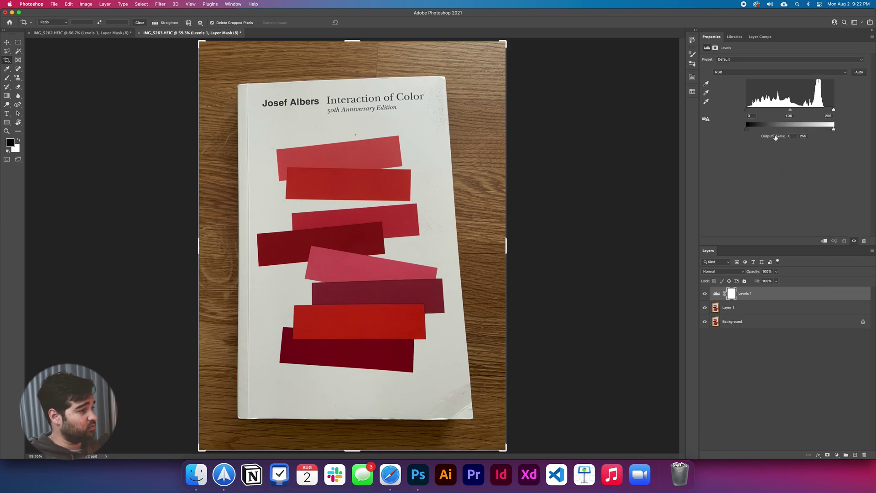
pyautogui.click(706, 103)
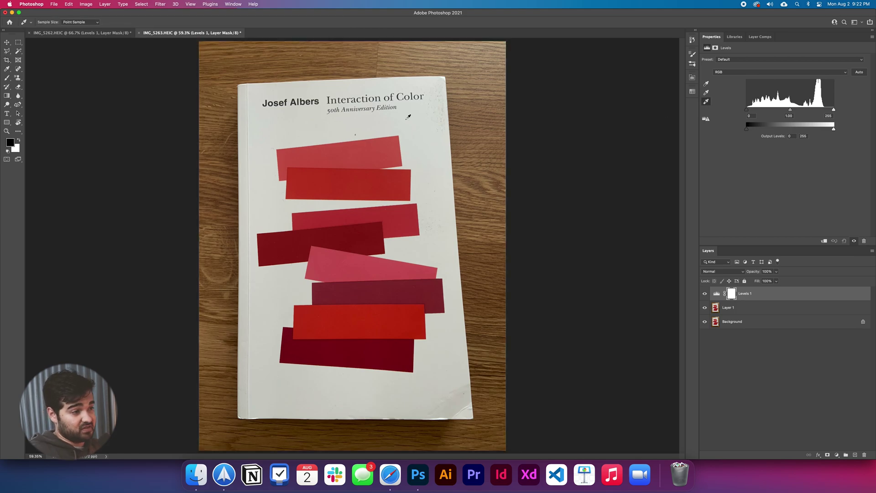
pyautogui.click(263, 135)
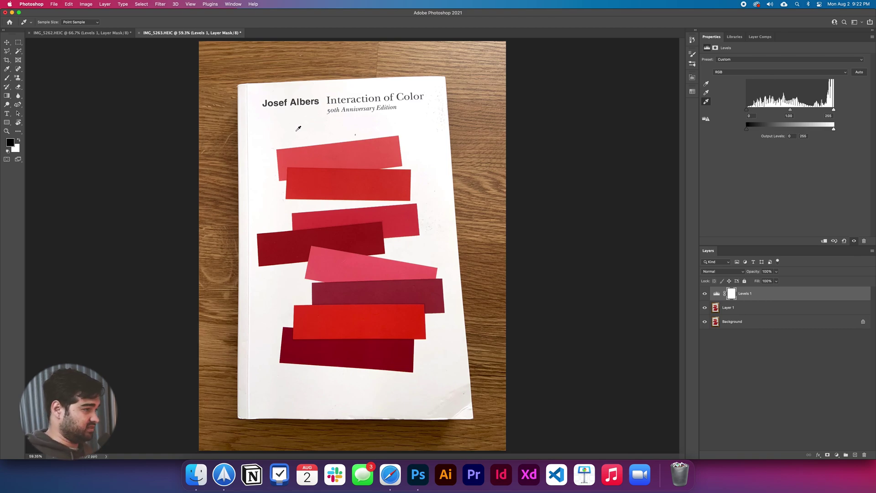
# Crop-straighten Layer 1 along the book's top edge and commit the crop
pyautogui.press('v')
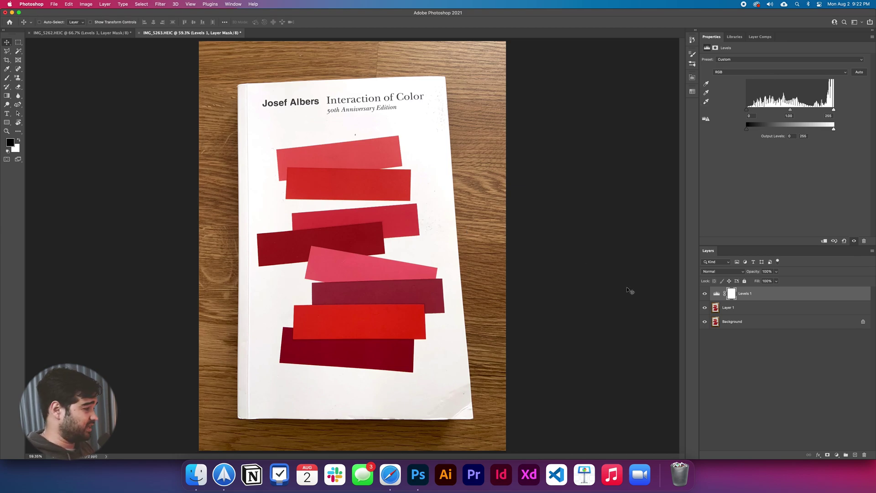
pyautogui.click(767, 309)
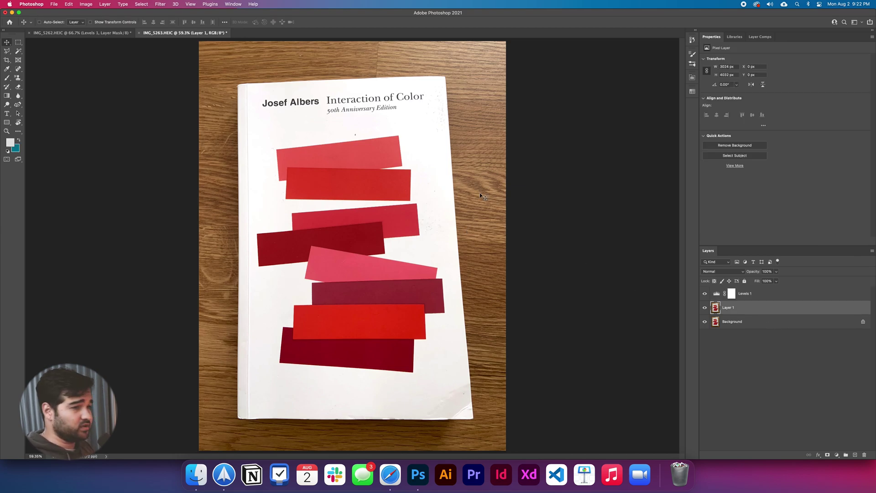
pyautogui.click(6, 61)
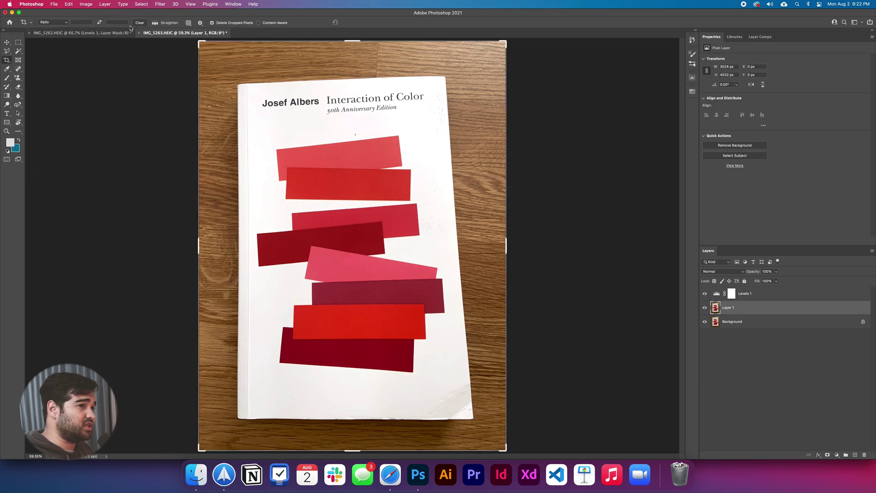
pyautogui.click(155, 23)
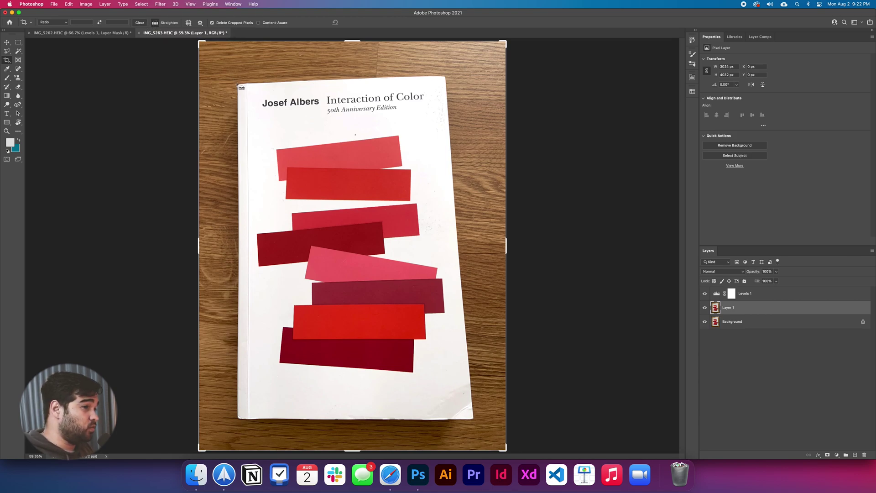
pyautogui.moveTo(247, 84); pyautogui.dragTo(445, 78)
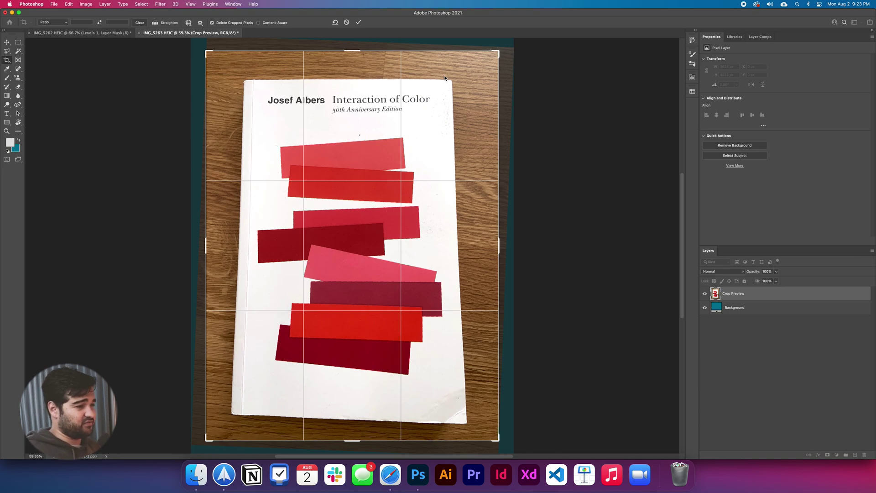
pyautogui.press('Return')
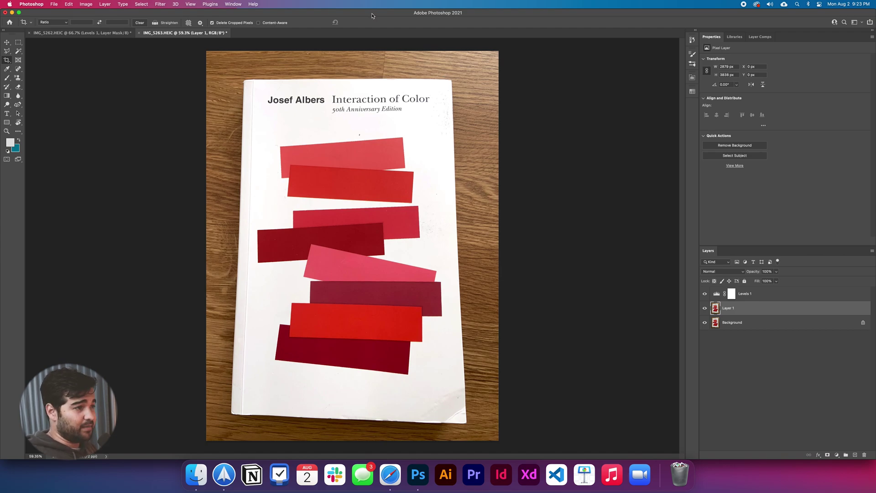
# Show rulers and place guides along the book's left edge and top edge
pyautogui.press('super')
pyautogui.press('super+r')
pyautogui.moveTo(27, 108); pyautogui.dragTo(247, 102)
pyautogui.moveTo(273, 42); pyautogui.dragTo(272, 83)
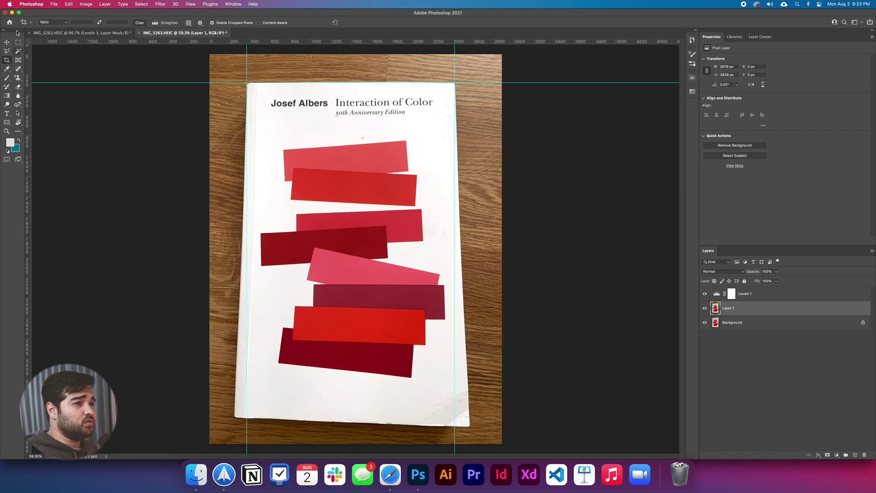
# Lay a Perspective Warp plane over the book and align its corners to the cover's corners
pyautogui.click(74, 4)
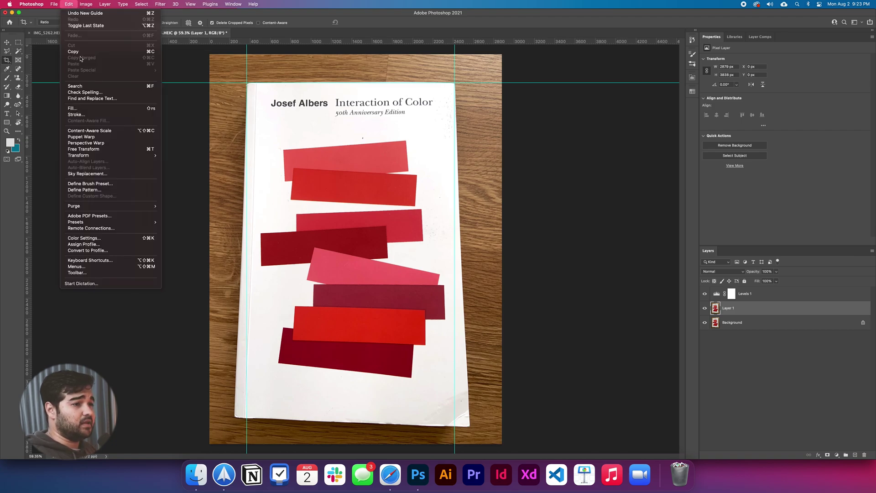
pyautogui.click(85, 142)
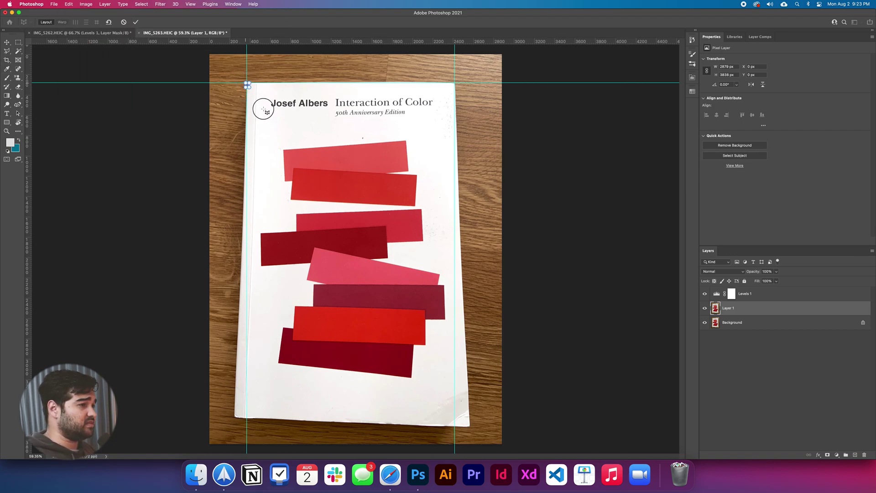
pyautogui.moveTo(246, 83); pyautogui.dragTo(454, 425)
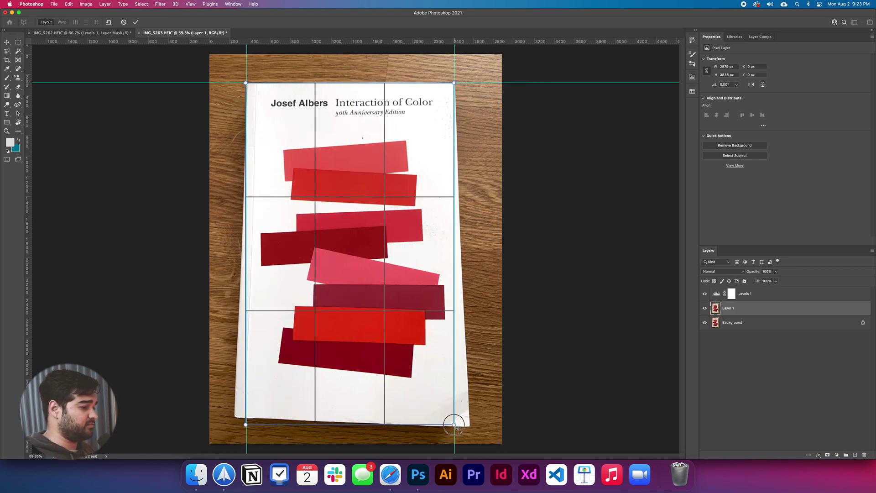
pyautogui.moveTo(246, 425); pyautogui.dragTo(235, 417)
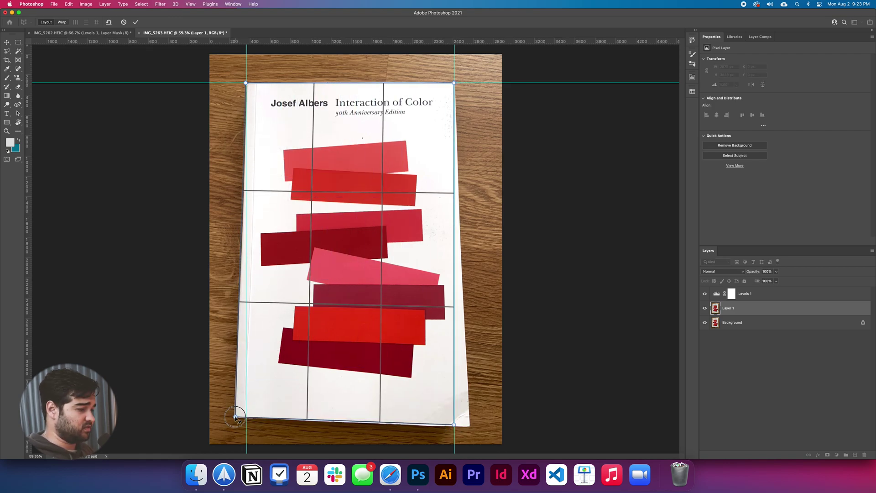
pyautogui.moveTo(454, 424); pyautogui.dragTo(470, 427)
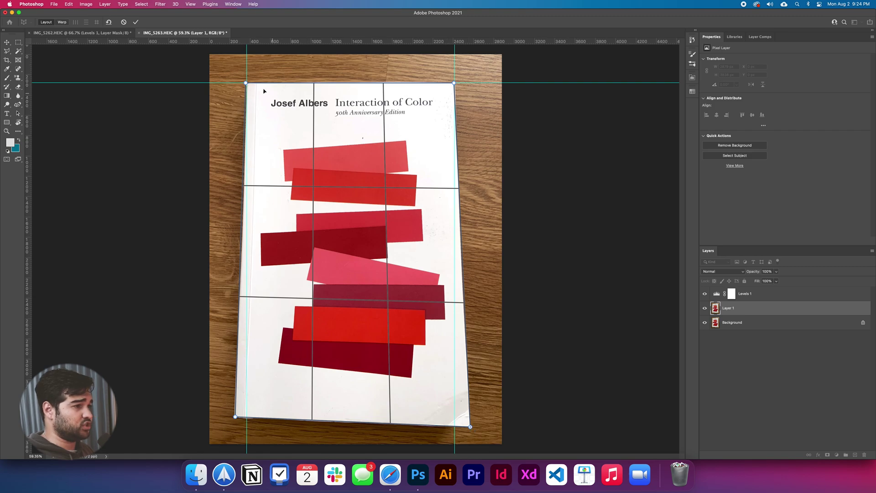
pyautogui.moveTo(246, 83); pyautogui.dragTo(249, 86)
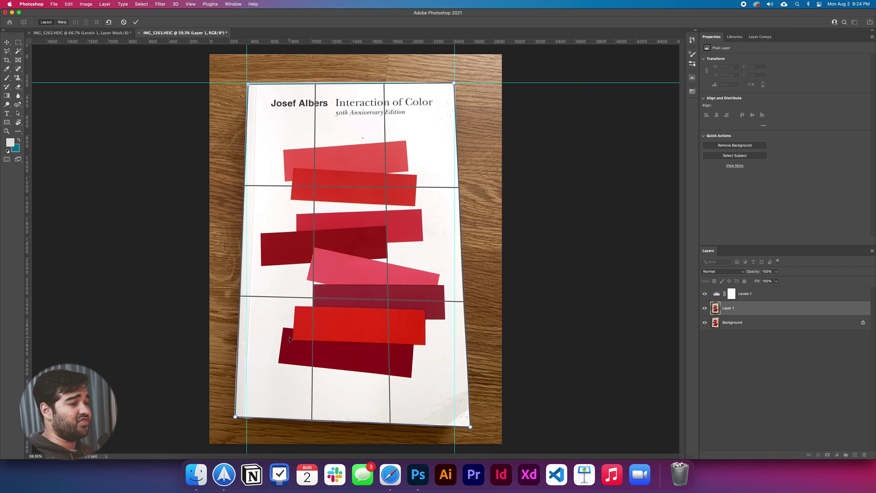
# In Warp mode, pull the cover's bottom corners in to straighten its sides
pyautogui.click(61, 22)
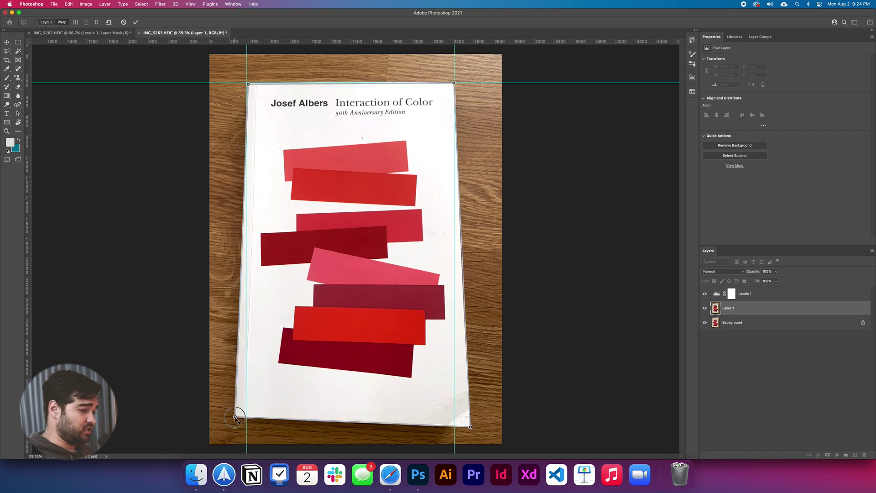
pyautogui.moveTo(239, 416); pyautogui.dragTo(247, 415)
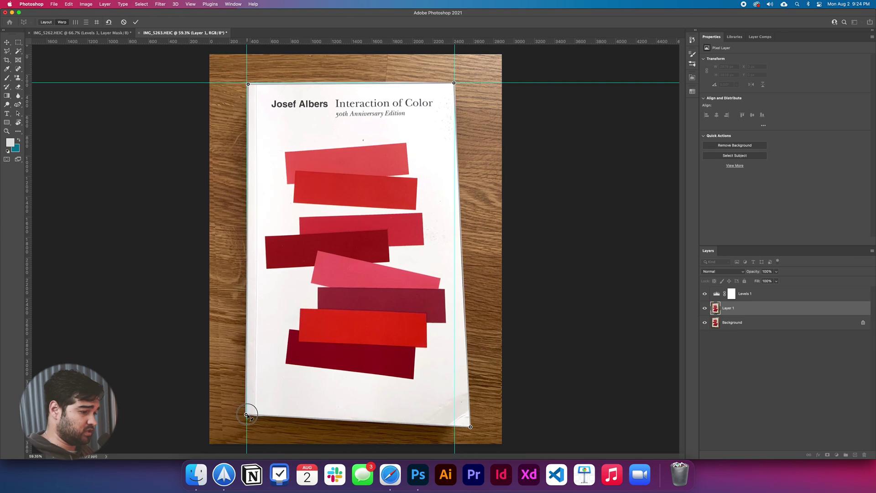
pyautogui.moveTo(471, 426); pyautogui.dragTo(455, 419)
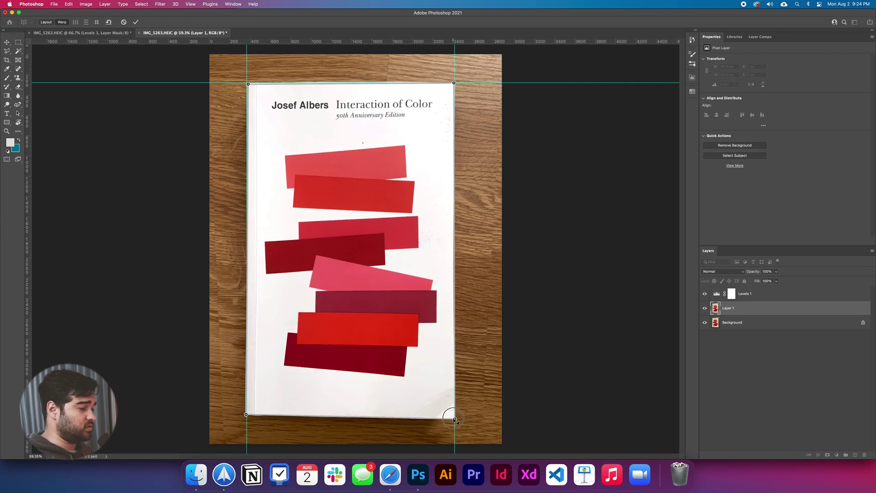
pyautogui.moveTo(455, 419); pyautogui.dragTo(455, 417)
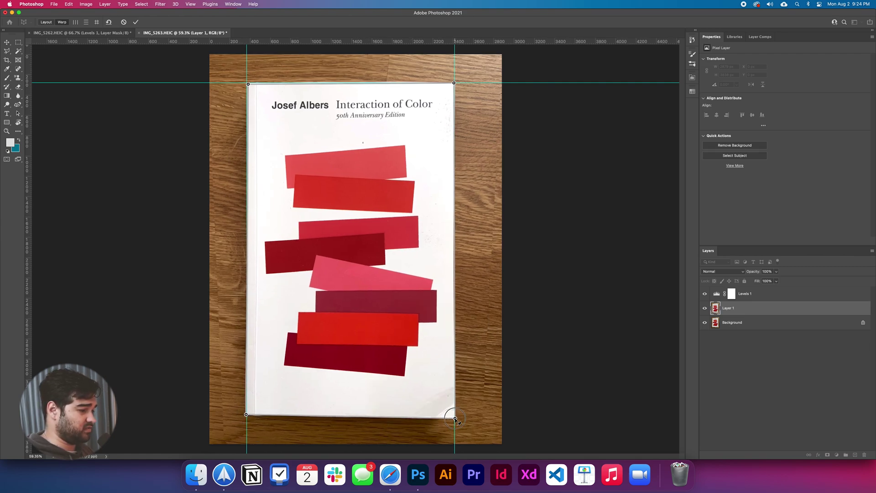
# Add a bottom-edge guide, snap all corners to the guides, commit the warp, and hide the Background layer
pyautogui.moveTo(351, 41); pyautogui.dragTo(352, 414)
pyautogui.moveTo(455, 418); pyautogui.dragTo(454, 416)
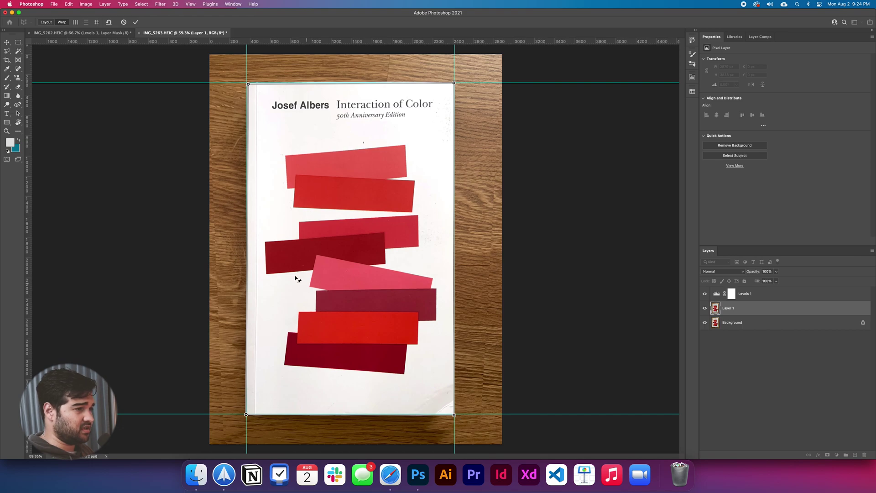
pyautogui.moveTo(249, 86); pyautogui.dragTo(248, 84)
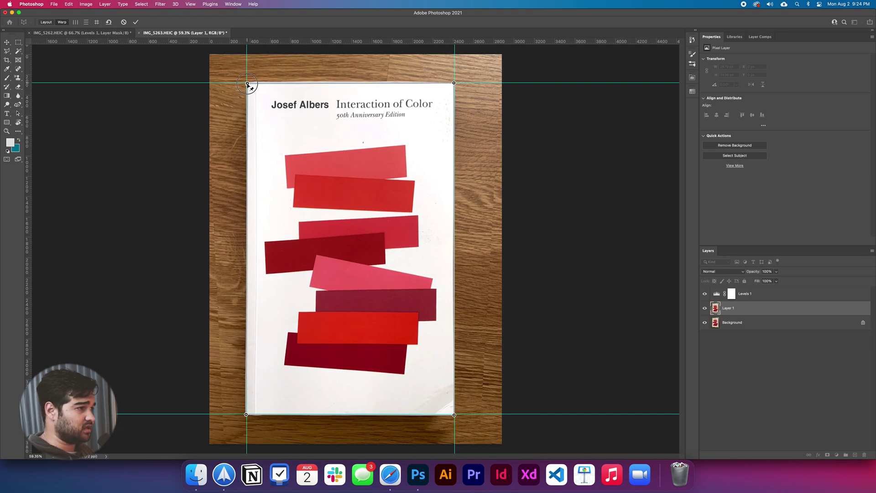
pyautogui.moveTo(454, 84); pyautogui.dragTo(455, 82)
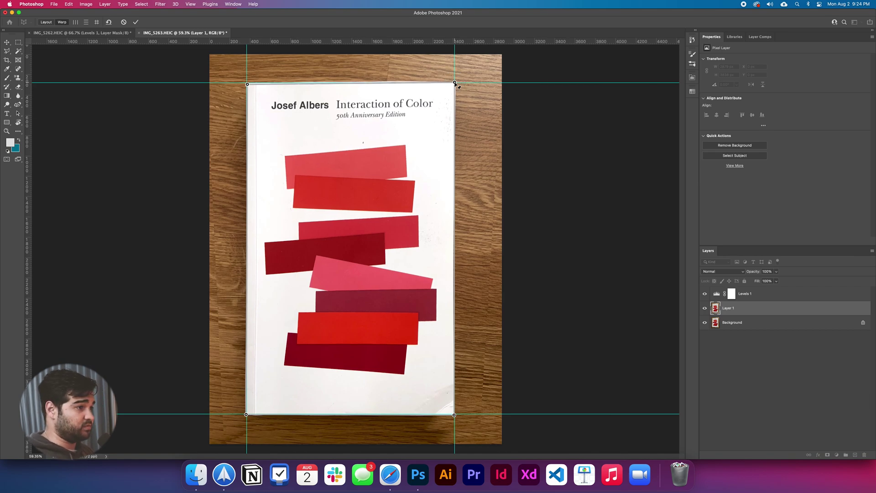
pyautogui.press('Return')
pyautogui.press('c')
pyautogui.click(705, 323)
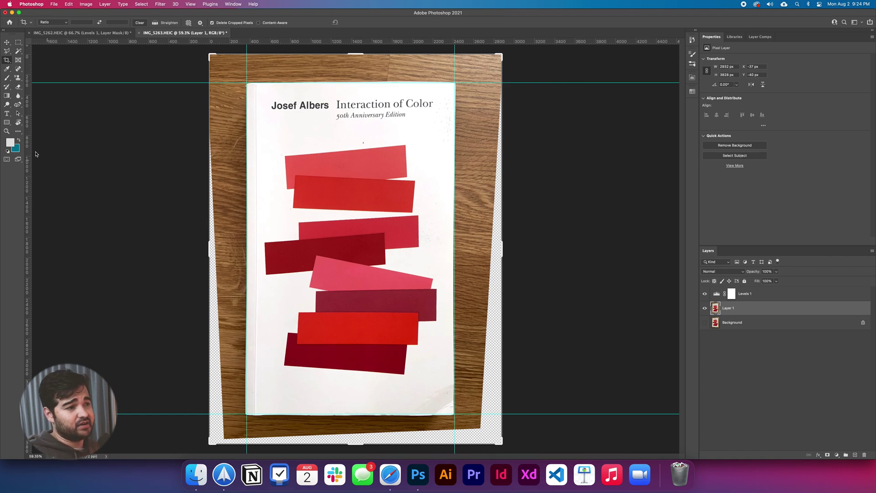
# Cancel the crop and lasso-select the transparent border area around the warped photo
pyautogui.click(18, 51)
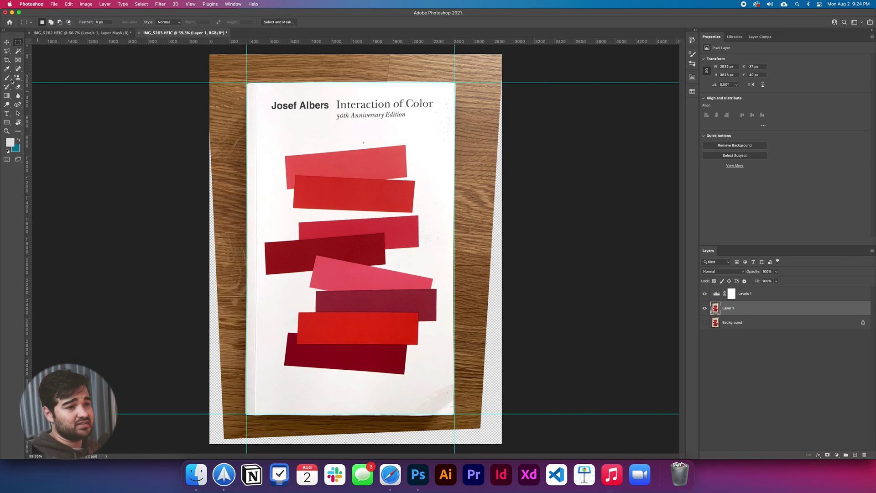
pyautogui.click(7, 52)
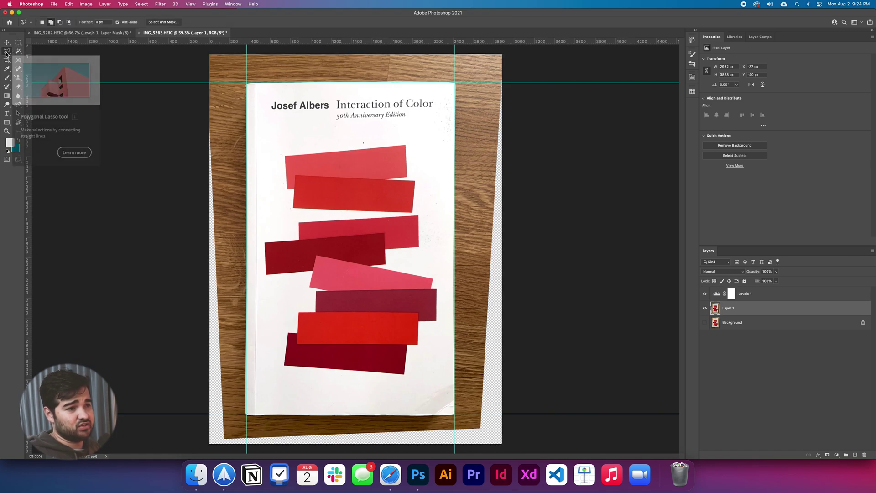
pyautogui.moveTo(219, 111)
pyautogui.mouseDown()
pyautogui.moveTo(242, 430)
pyautogui.moveTo(457, 419)
pyautogui.moveTo(480, 301)
pyautogui.moveTo(458, 413)
pyautogui.moveTo(466, 418)
pyautogui.moveTo(477, 292)
pyautogui.moveTo(527, 451)
pyautogui.moveTo(191, 454)
pyautogui.moveTo(191, 431)
pyautogui.mouseUp()
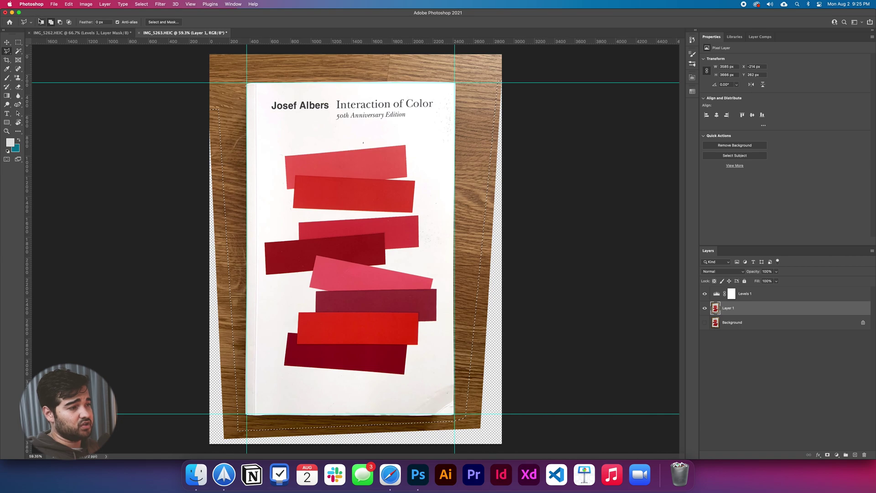
pyautogui.click(70, 5)
# Apply Content-Aware Fill to the selected edge gaps, output to a new layer
pyautogui.click(100, 121)
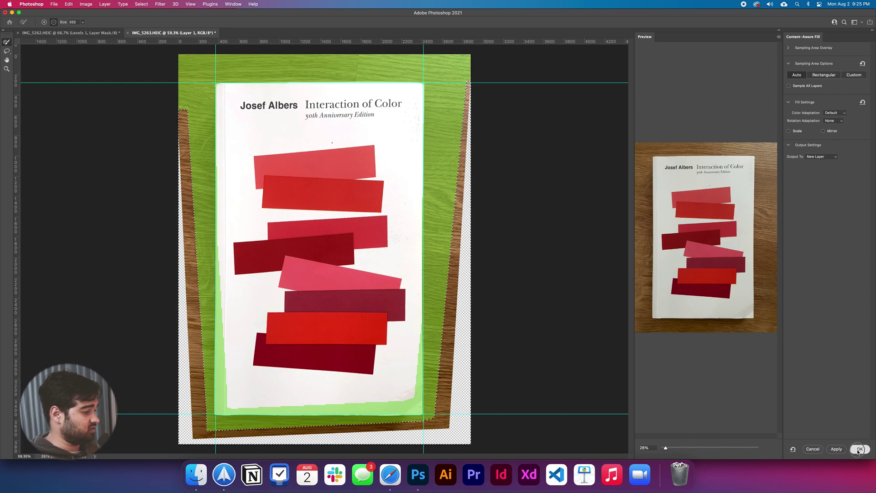
pyautogui.click(837, 450)
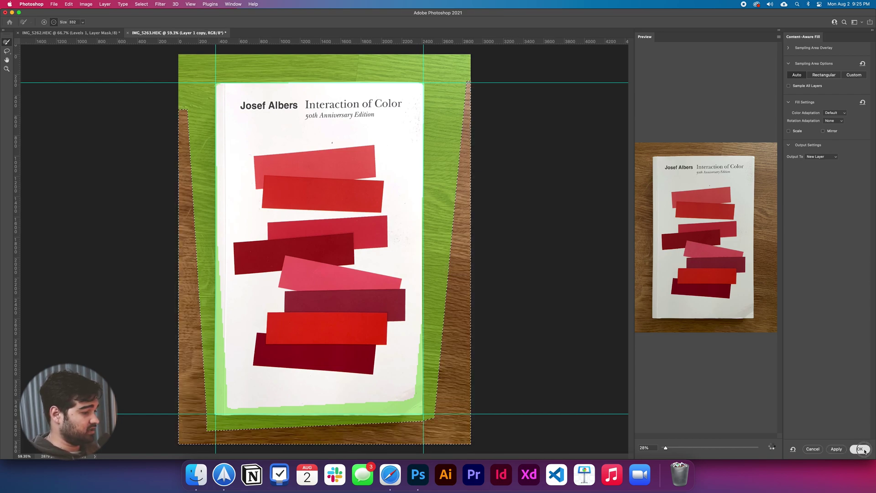
pyautogui.click(860, 450)
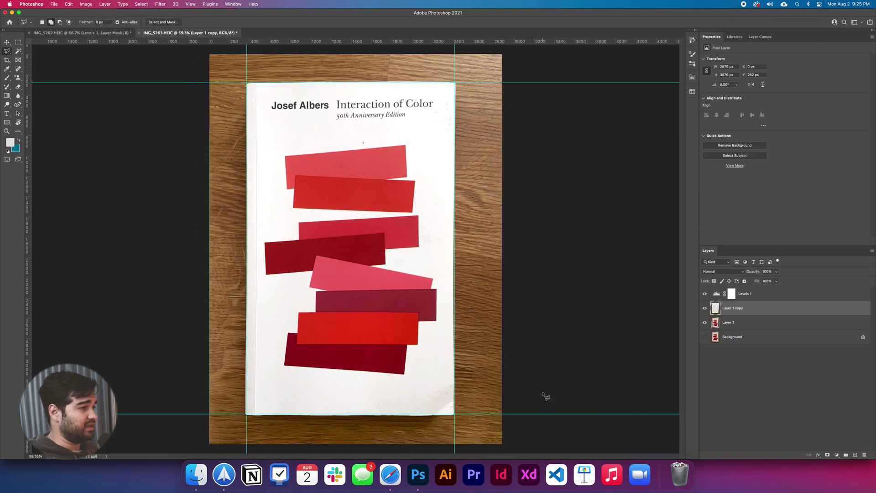